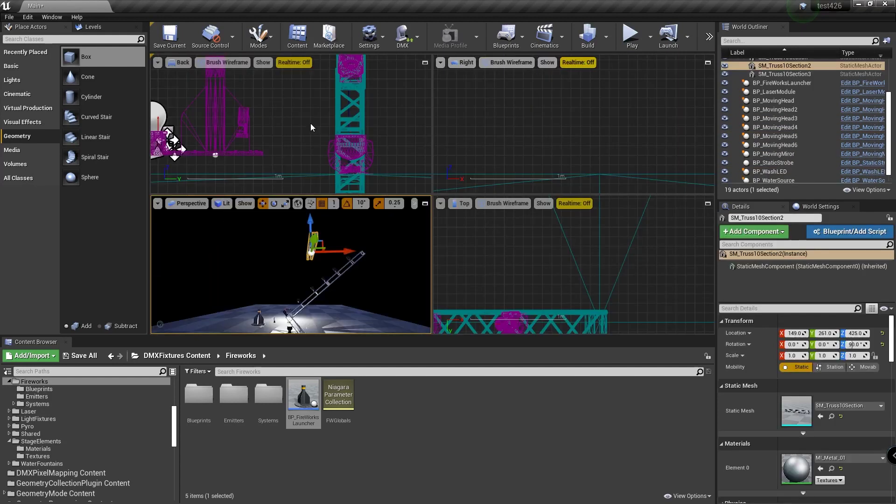
Hang wash lights beneath the horizontal truss, rotated 180° about X and spaced along the crossbar
{"action": "left_click", "coordinate": [424, 61]}
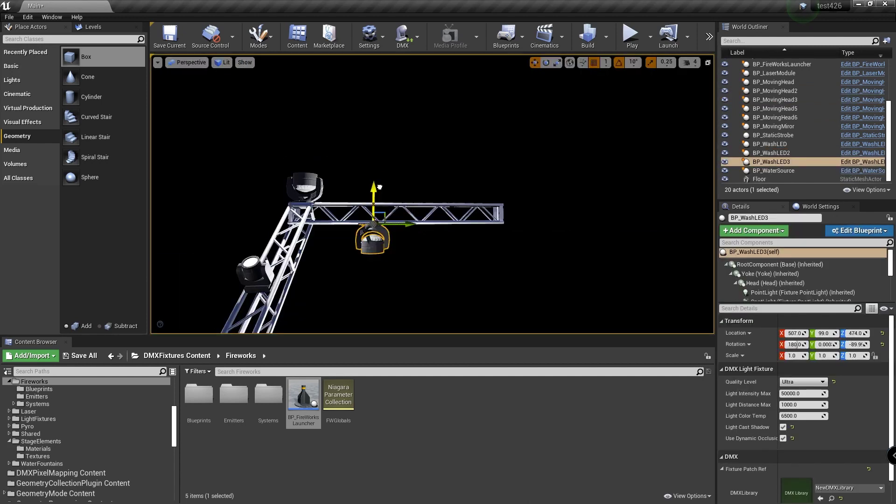
{"action": "key", "text": "Escape"}
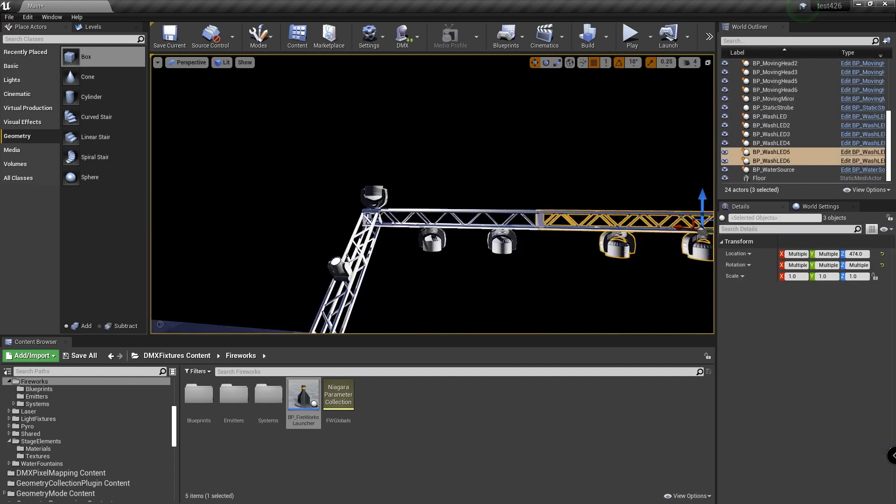
Duplicate the vertical truss tower and align the copy with the other end of the crossbar
{"action": "scroll", "coordinate": [433, 193], "scroll_direction": "down", "scroll_amount": 3}
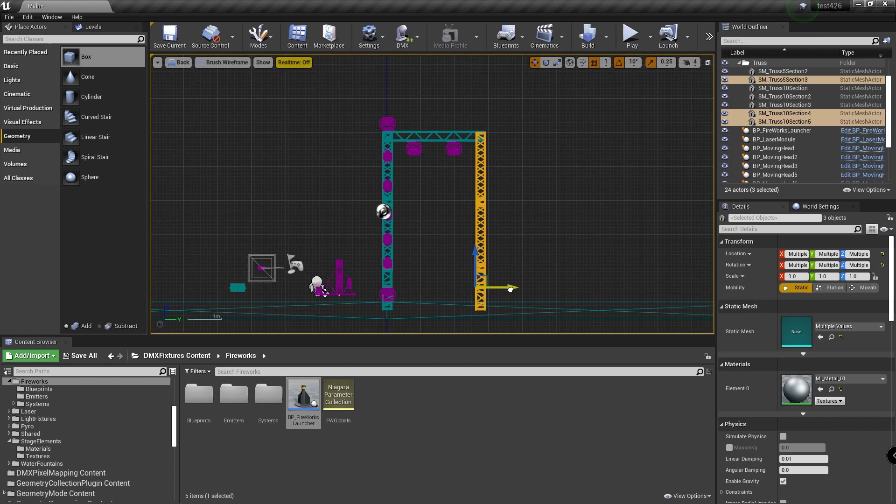
{"action": "key", "text": "f"}
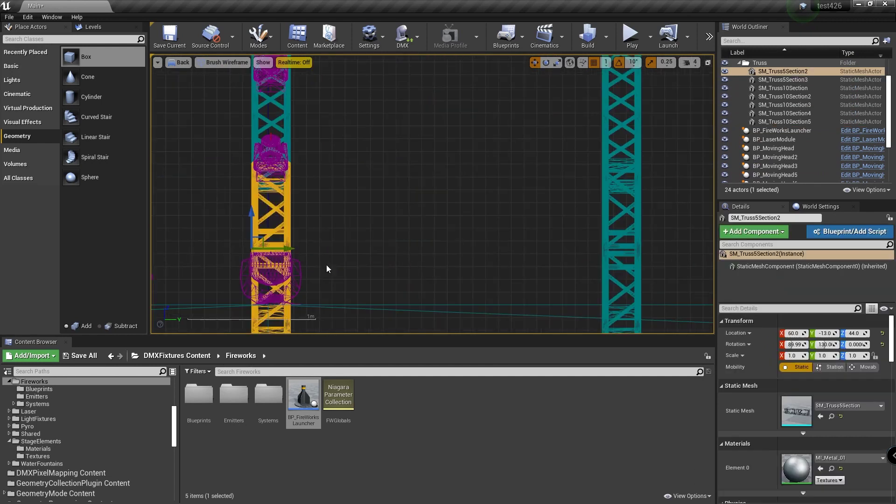
Copy the wash lights and moving heads from the first truss tower onto the second tower
{"action": "left_click", "coordinate": [326, 265]}
{"action": "key", "text": "f"}
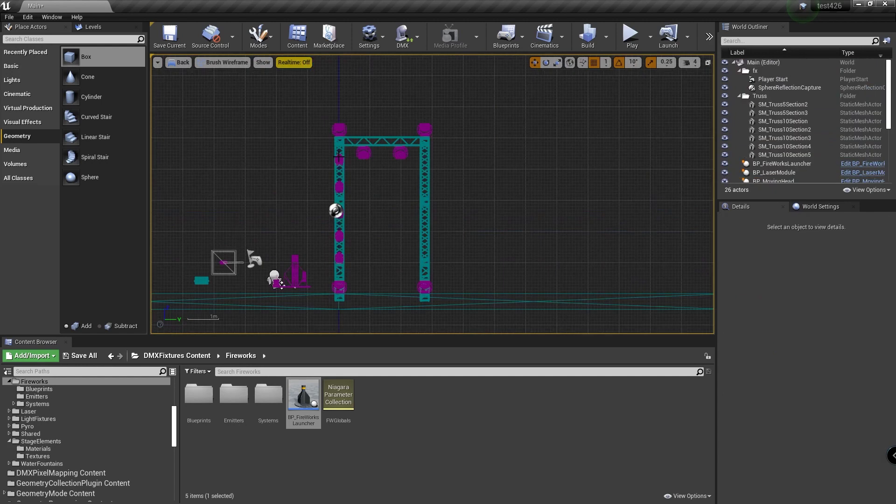
{"action": "left_click", "coordinate": [339, 158]}
{"action": "key", "text": "f"}
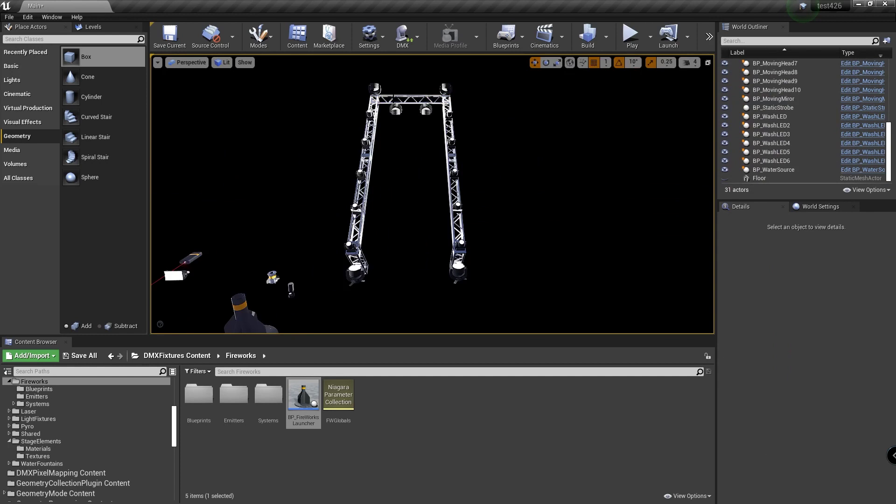
Organize the moving heads into a POinte folder and the wash lights into a Robin folder
{"action": "left_click", "coordinate": [411, 99]}
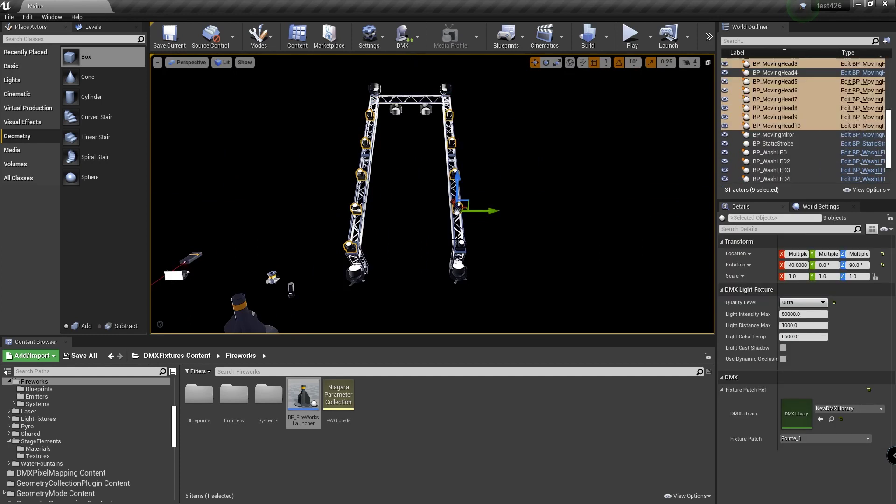
{"action": "left_click", "coordinate": [738, 97]}
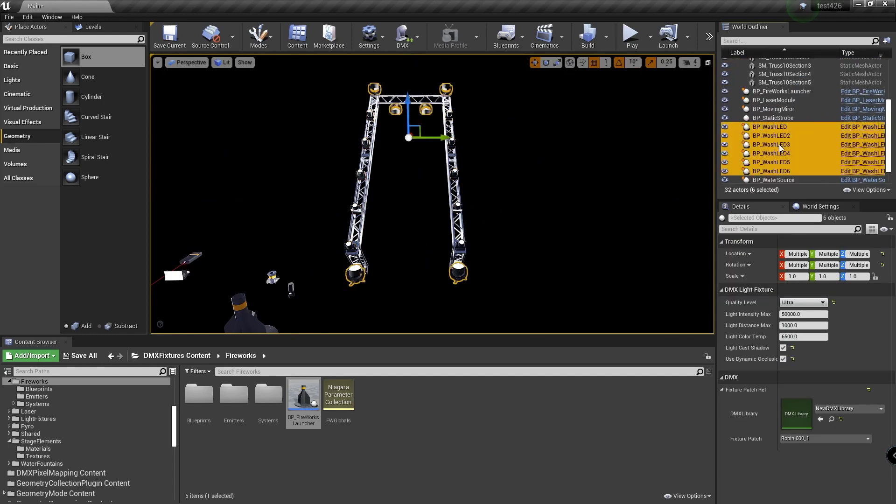
{"action": "left_click", "coordinate": [738, 104]}
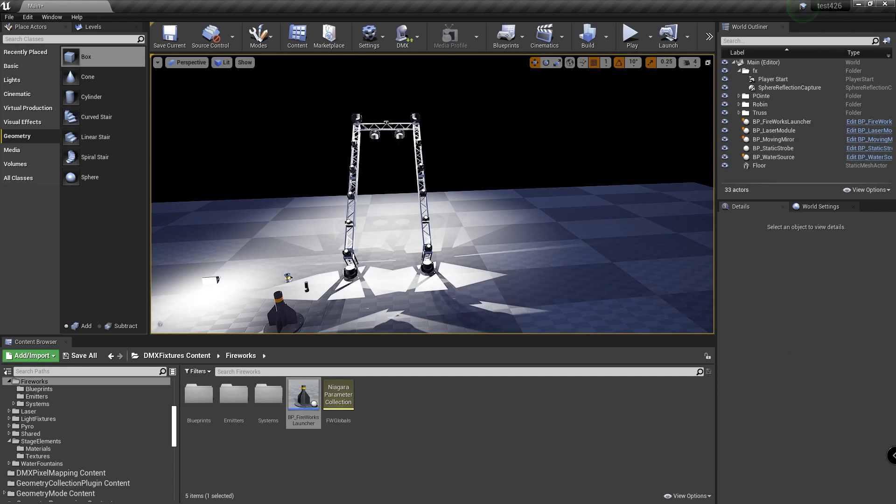
Group all the truss sections in the Truss folder
{"action": "left_click", "coordinate": [290, 258]}
{"action": "left_click", "coordinate": [490, 234]}
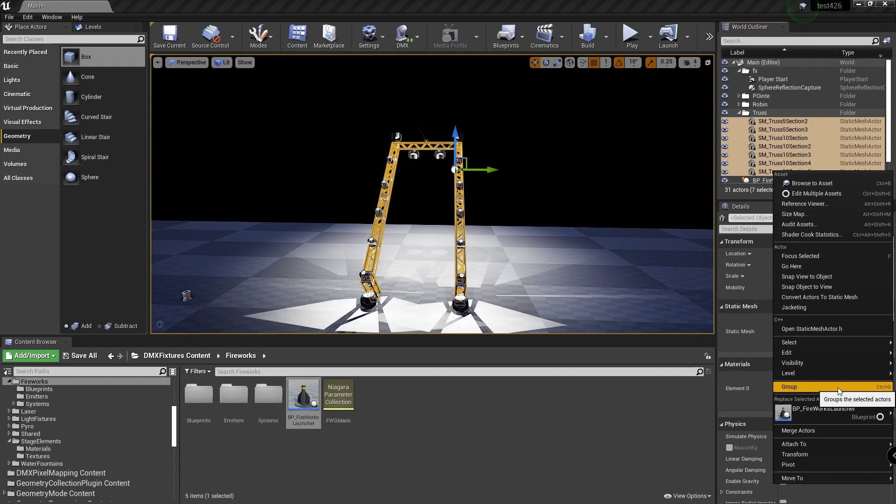
{"action": "left_click", "coordinate": [838, 387]}
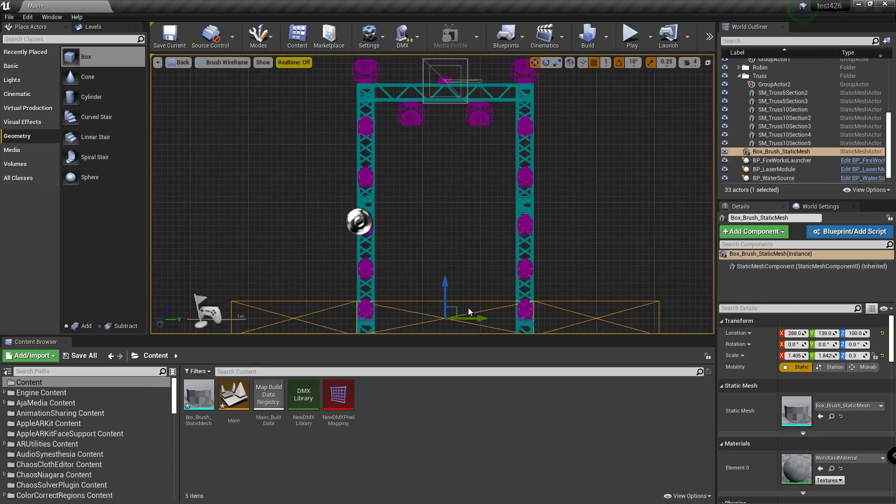
Duplicate the complete truss gate with its lights and rotate the copy towards the stage's adjacent edge
{"action": "left_click", "coordinate": [707, 63]}
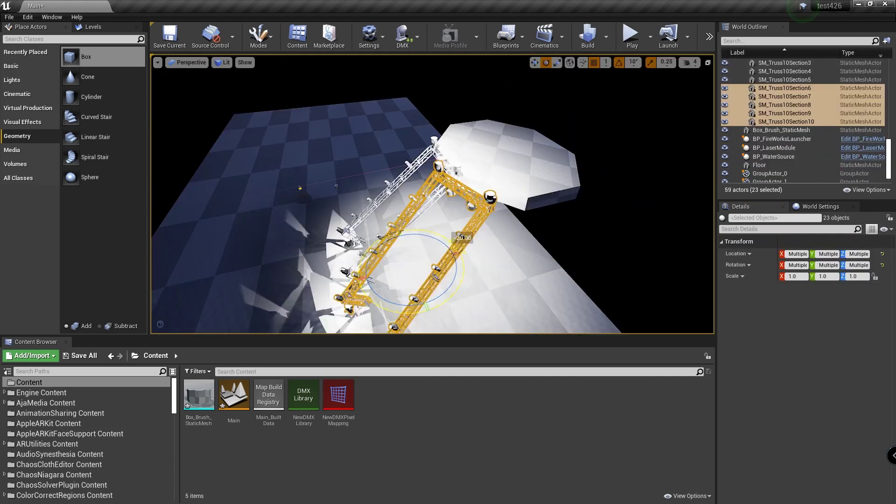
{"action": "left_click", "coordinate": [707, 62]}
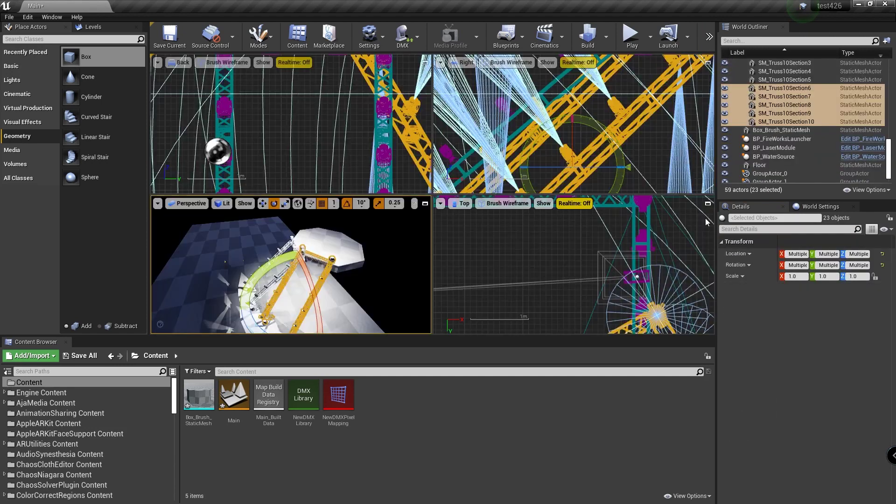
{"action": "left_click", "coordinate": [428, 60]}
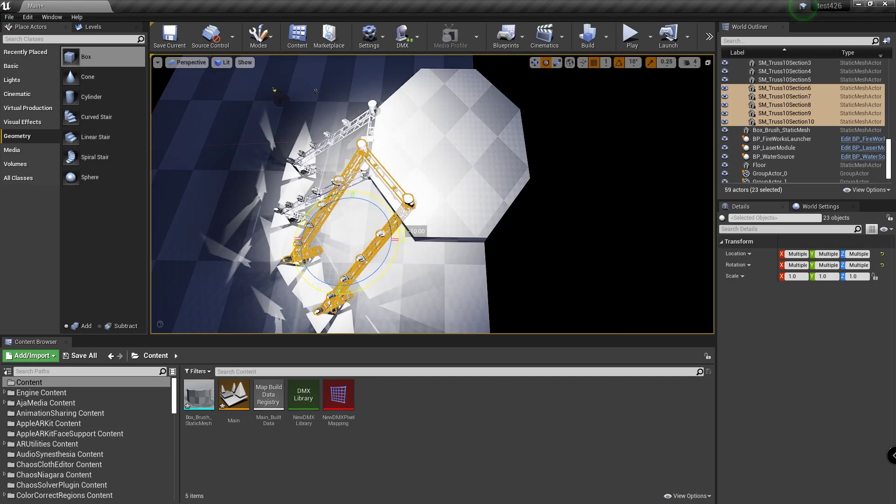
{"action": "left_click_drag", "start_coordinate": [401, 233], "coordinate": [343, 304]}
Refine the rotation snap to 2.812° and align the copied truss gate with the adjacent edge of the octagonal stage
{"action": "key", "text": "w"}
{"action": "left_click", "coordinate": [633, 62]}
{"action": "left_click", "coordinate": [630, 87]}
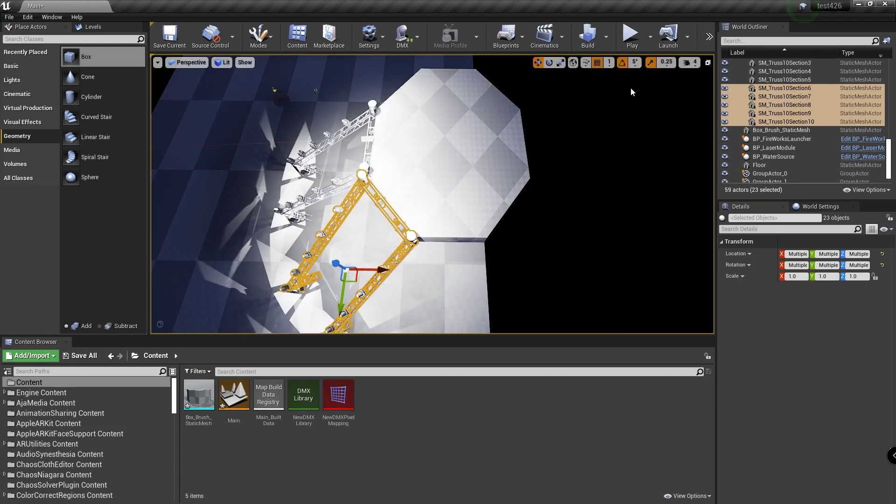
{"action": "right_click_drag", "start_coordinate": [631, 87], "coordinate": [615, 91]}
{"action": "right_click_drag", "start_coordinate": [473, 238], "coordinate": [473, 238]}
{"action": "key", "text": "e"}
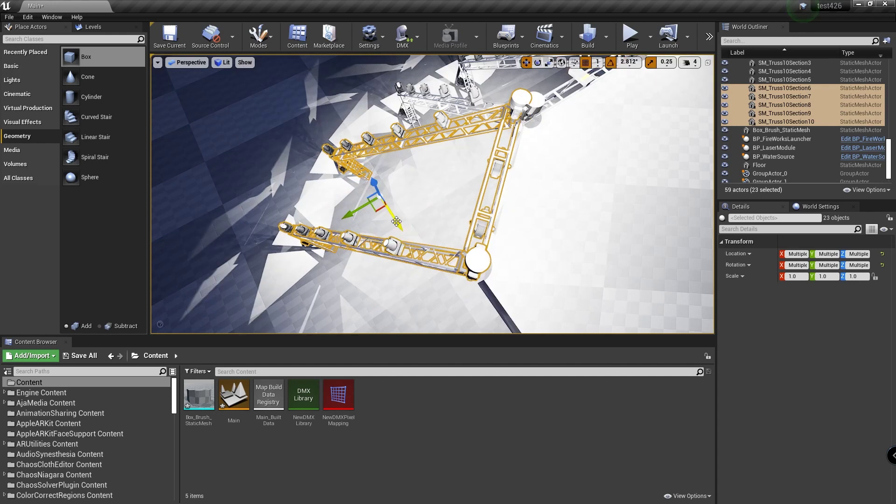
{"action": "left_click_drag", "start_coordinate": [397, 222], "coordinate": [395, 221]}
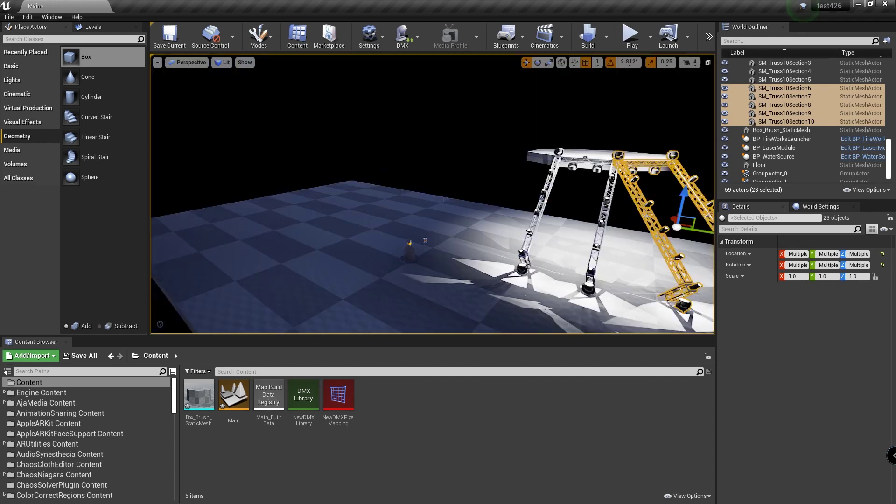
Delete the duplicate wash light BP_WashLED8 at the corner where the two gates meet
{"action": "left_click", "coordinate": [467, 244]}
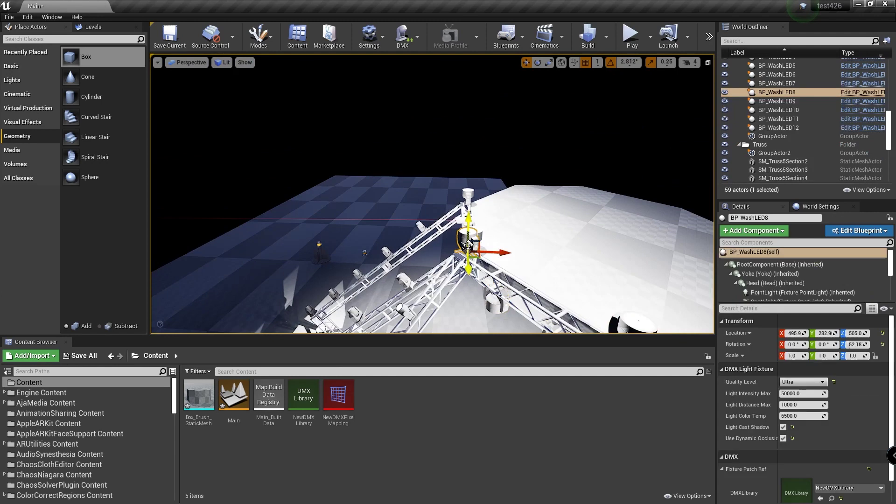
{"action": "key", "text": "Delete"}
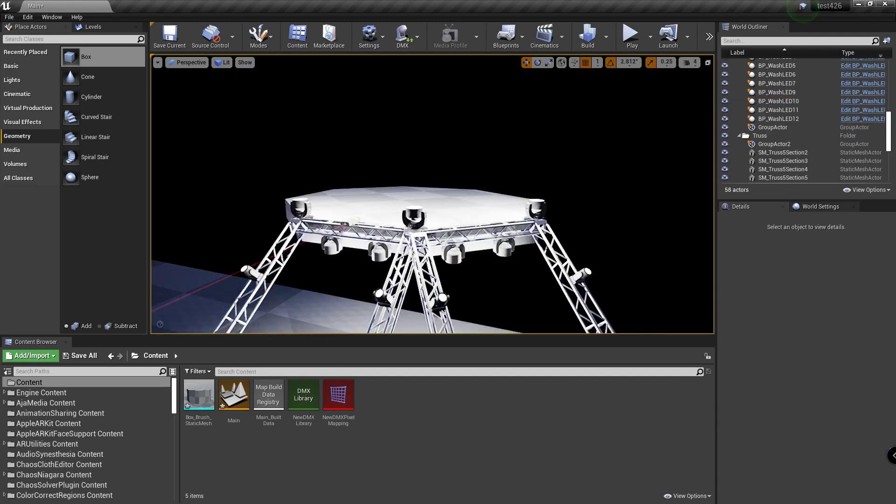
Copy the laser module onto the second gate's crossbar and rotate it to match that gate
{"action": "right_click_drag", "start_coordinate": [459, 223], "coordinate": [459, 223]}
{"action": "left_click", "coordinate": [566, 207]}
{"action": "key", "text": "e"}
{"action": "left_click_drag", "start_coordinate": [566, 206], "coordinate": [553, 219]}
{"action": "right_click_drag", "start_coordinate": [459, 223], "coordinate": [460, 223]}
{"action": "left_click", "coordinate": [360, 119]}
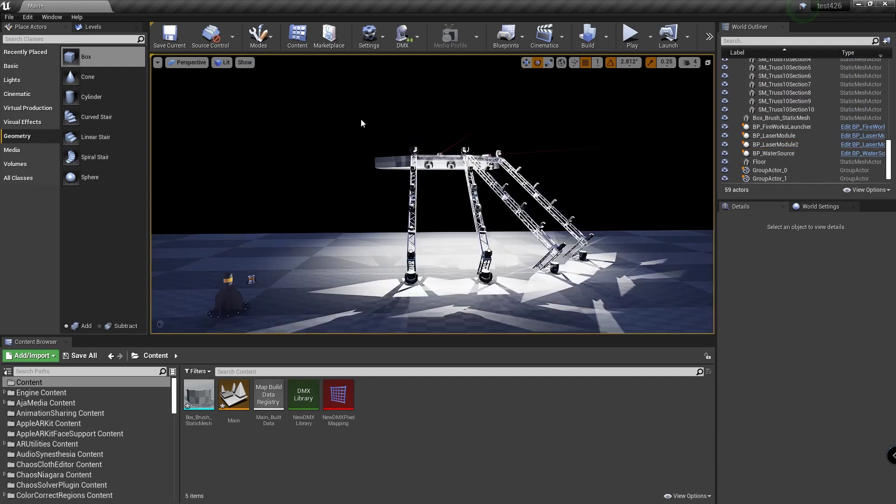
Duplicate the angled truss gate with its lights and laser module, then rotate and move the copy to the stage's opposite side
{"action": "right_click_drag", "start_coordinate": [360, 118], "coordinate": [360, 118]}
{"action": "key", "text": "ctrl+v"}
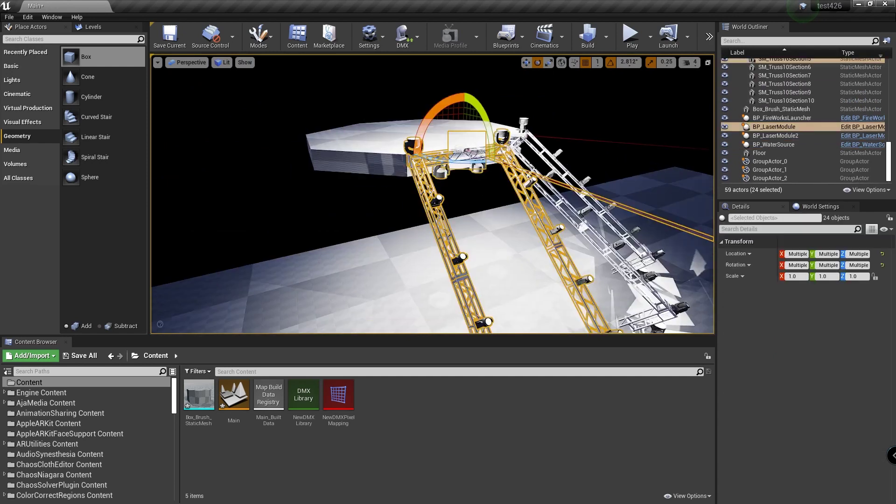
{"action": "key", "text": "w"}
{"action": "right_click_drag", "start_coordinate": [450, 167], "coordinate": [450, 167]}
{"action": "key", "text": "e"}
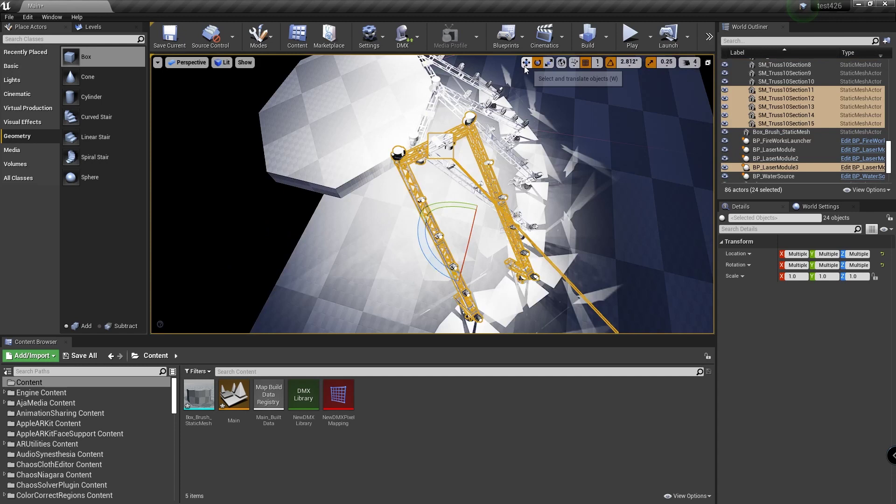
{"action": "left_click", "coordinate": [526, 63]}
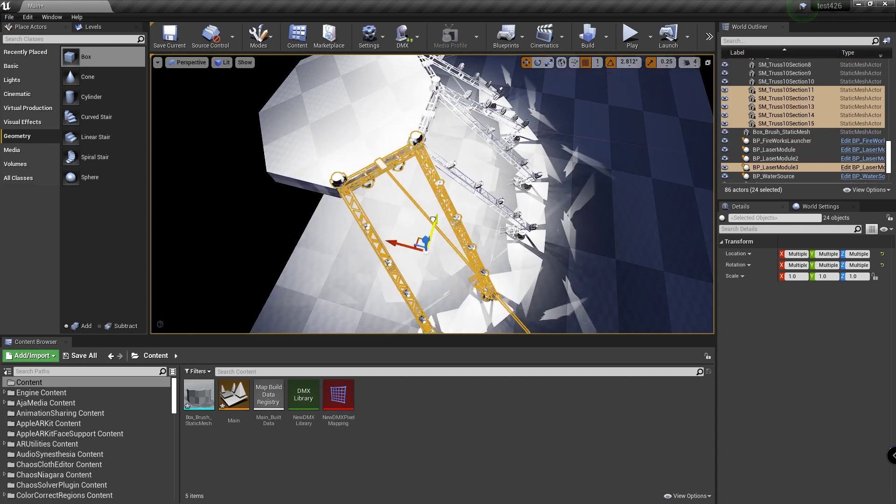
{"action": "left_click_drag", "start_coordinate": [433, 219], "coordinate": [393, 243]}
Delete the overlapping wash light at the corner shared by the center gate and the third gate
{"action": "right_click_drag", "start_coordinate": [393, 243], "coordinate": [393, 243]}
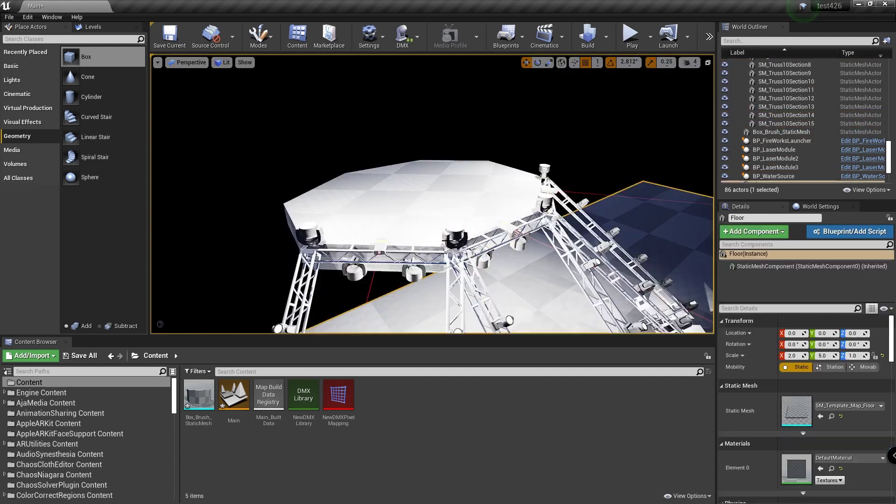
{"action": "left_click", "coordinate": [453, 152]}
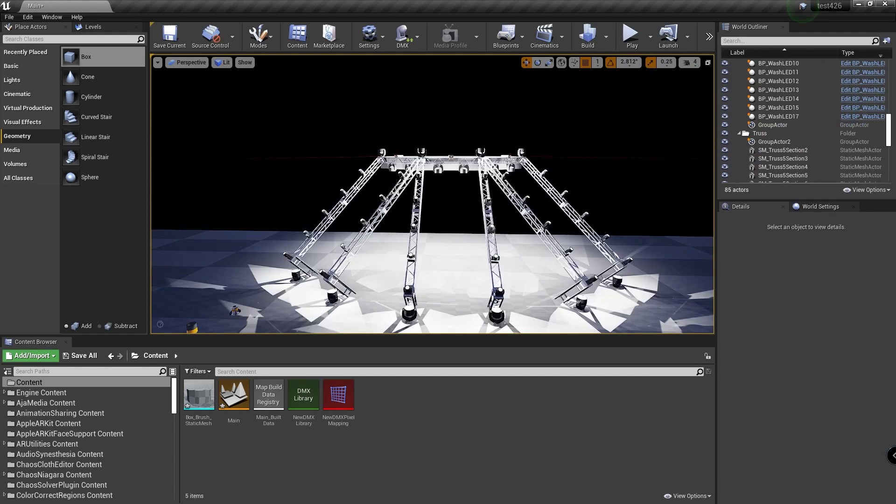
Duplicate the water fountain and place the two fountains on either side in front of the stage
{"action": "scroll", "coordinate": [433, 194], "scroll_direction": "down", "scroll_amount": 2}
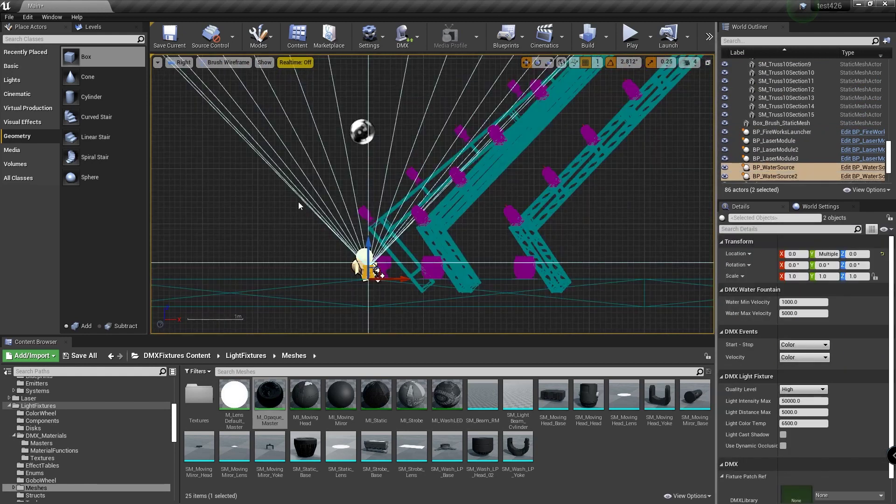
{"action": "key", "text": "alt+j"}
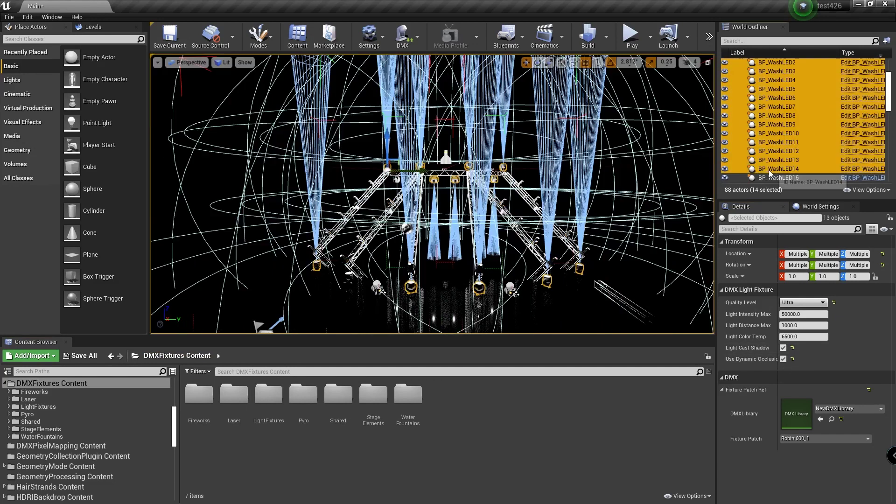
Add a Post Process Volume between the center truss towers and browse its rendering features
{"action": "right_click", "coordinate": [770, 136]}
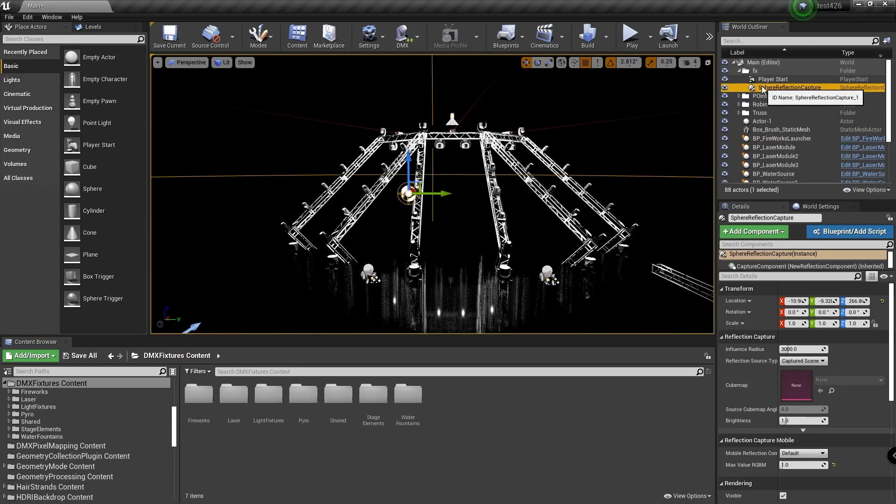
{"action": "key", "text": "Escape"}
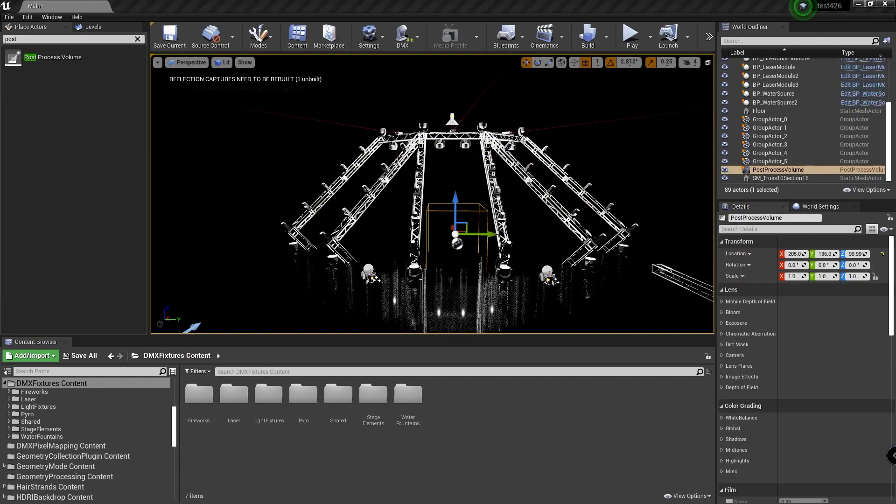
{"action": "scroll", "coordinate": [721, 446], "scroll_direction": "down", "scroll_amount": 5}
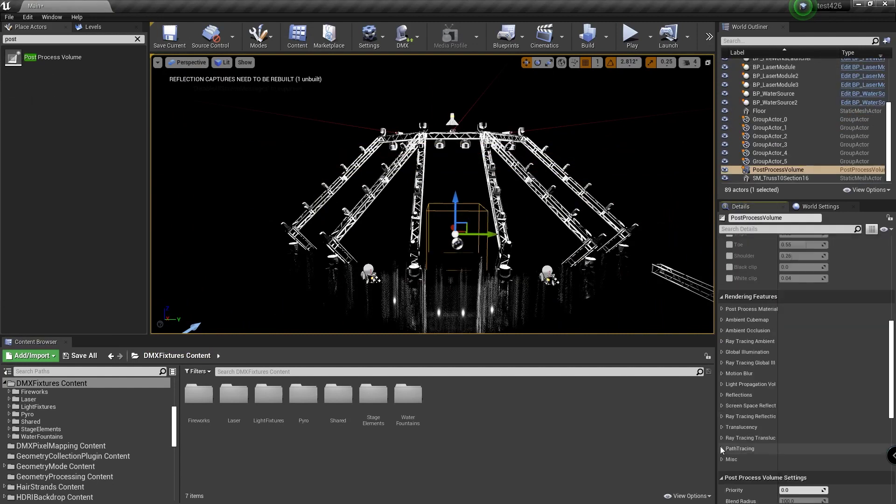
Select the floor and preview the light beams and floor reflections in play mode, then stop the preview
{"action": "left_click", "coordinate": [759, 111]}
{"action": "key", "text": "alt+p"}
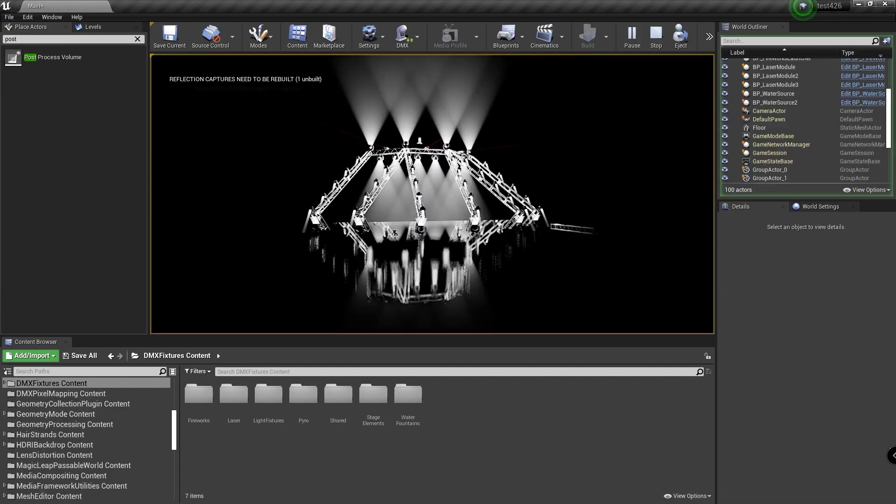
{"action": "key", "text": "Escape"}
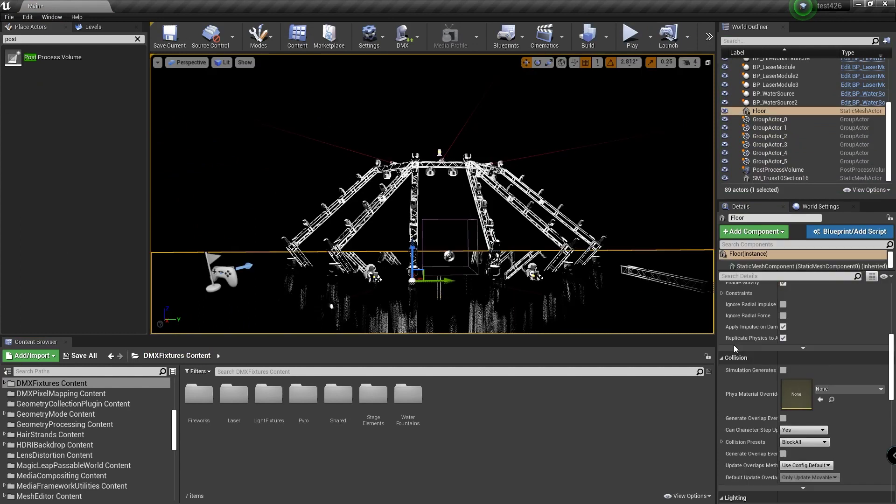
Copy M_Opaque_Master into the Content folder, create its instance M_Opaque_Master_Inst and apply that to the floor
{"action": "left_click", "coordinate": [831, 384]}
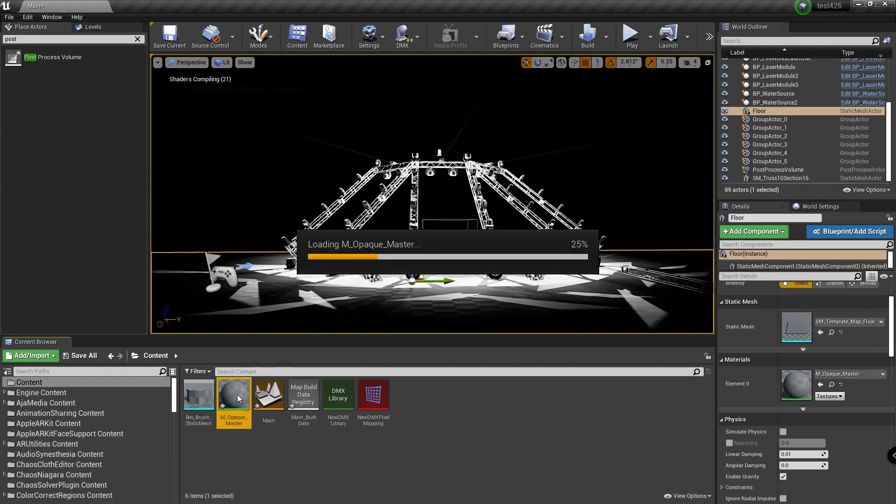
{"action": "left_click", "coordinate": [260, 423]}
{"action": "key", "text": "Return"}
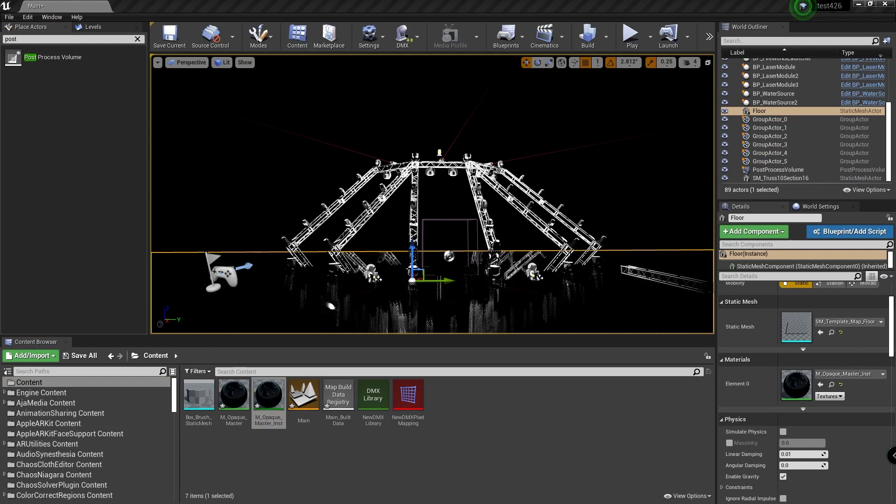
Run the level to preview the show with the new floor material
{"action": "left_click", "coordinate": [625, 47]}
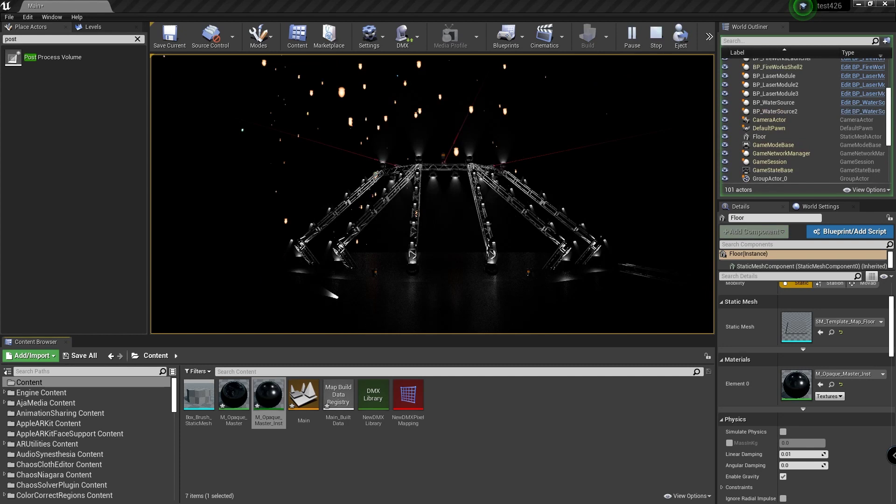
Stop the preview, then patch the Robin 600 fixtures into universe 3 and the newly defined effect fixtures into universe 4
{"action": "key", "text": "Escape"}
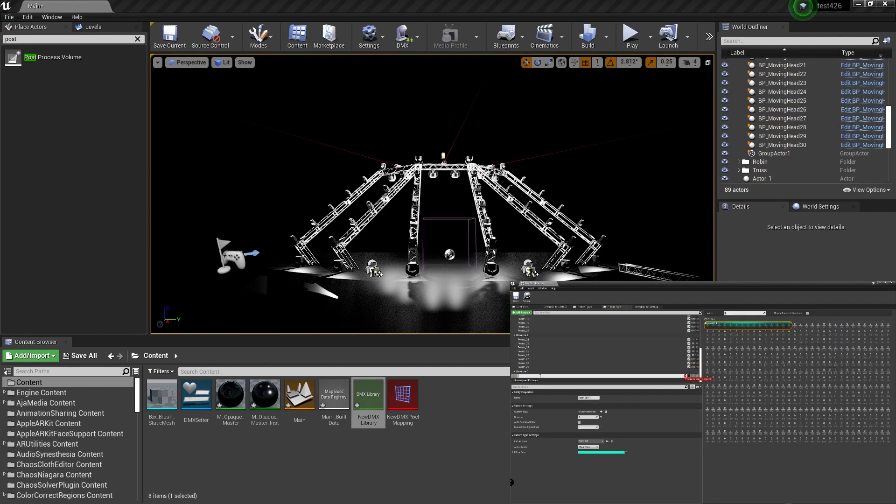
{"action": "left_click", "coordinate": [550, 358]}
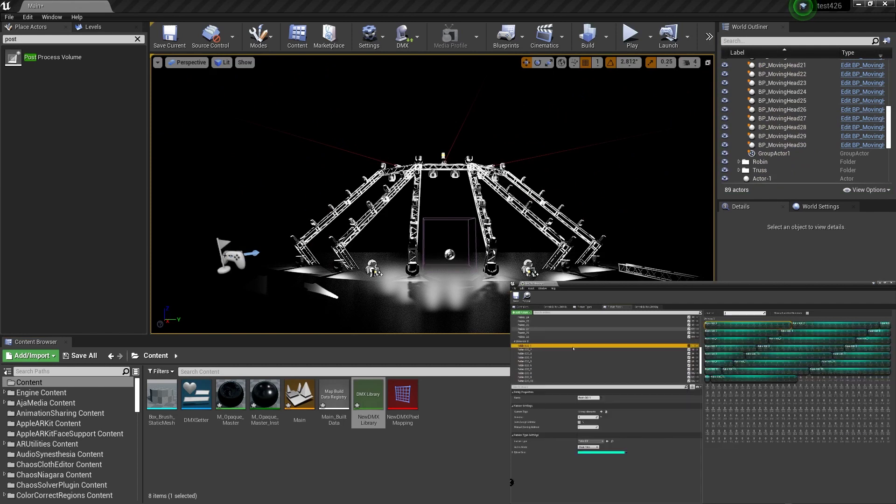
{"action": "left_click", "coordinate": [521, 312]}
{"action": "left_click", "coordinate": [526, 345]}
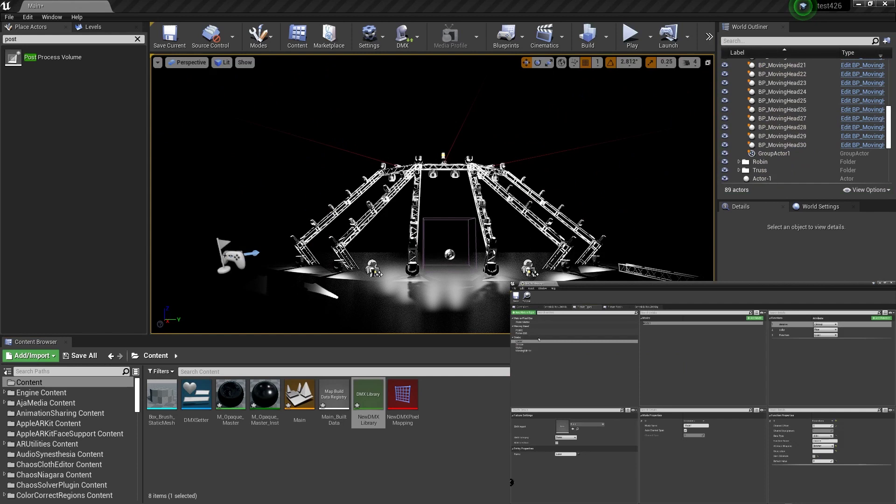
{"action": "left_click", "coordinate": [654, 324]}
{"action": "key", "text": "Return"}
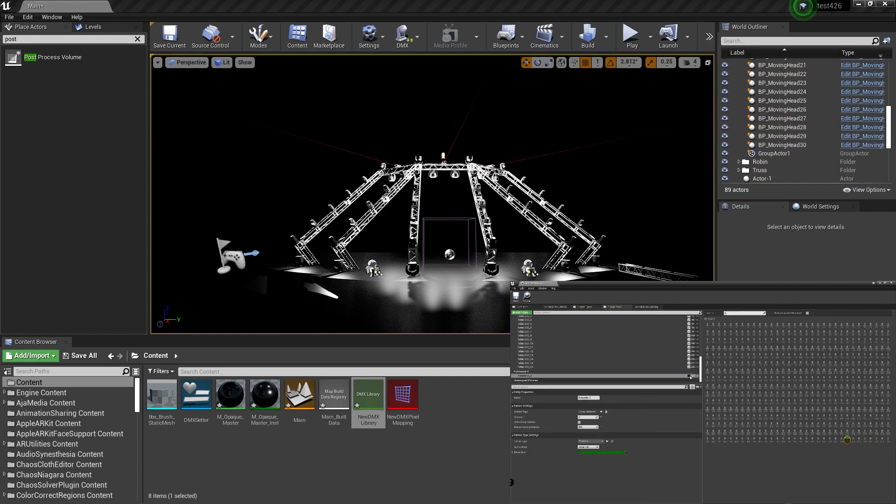
{"action": "left_click", "coordinate": [689, 376]}
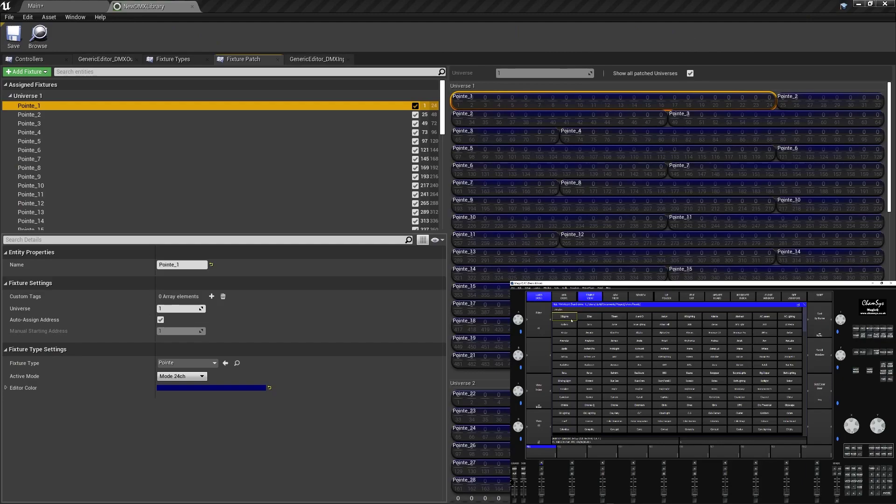
Patch the Pointe, Robin 600 and effect fixtures in the ChamSys MagicQ console to match the DMX library's fixture list
{"action": "left_click", "coordinate": [571, 320]}
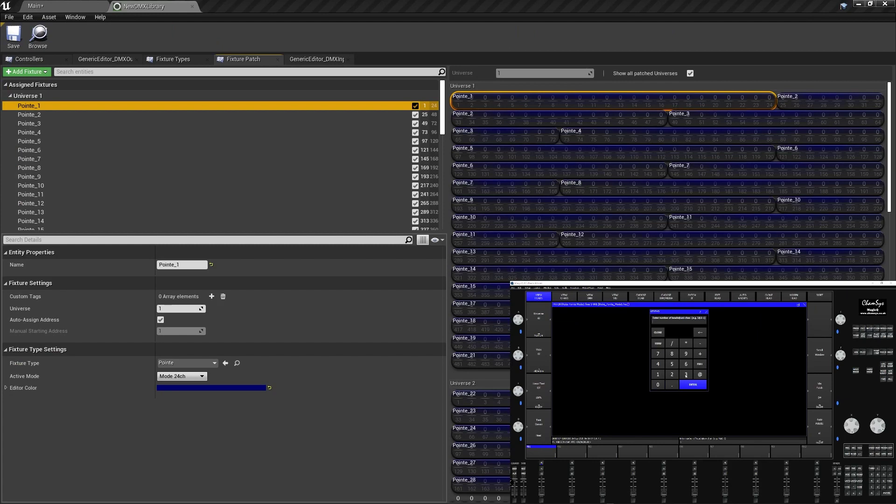
{"action": "scroll", "coordinate": [254, 159], "scroll_direction": "down", "scroll_amount": 5}
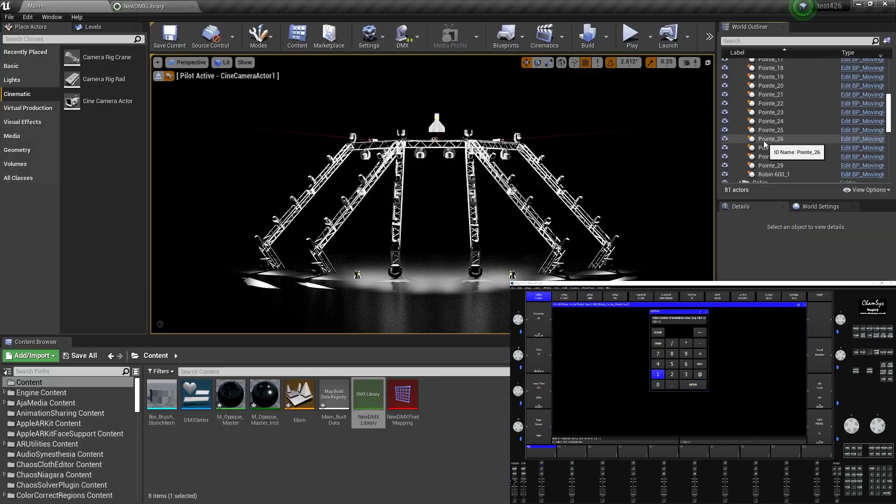
{"action": "left_click_drag", "start_coordinate": [770, 148], "coordinate": [776, 155]}
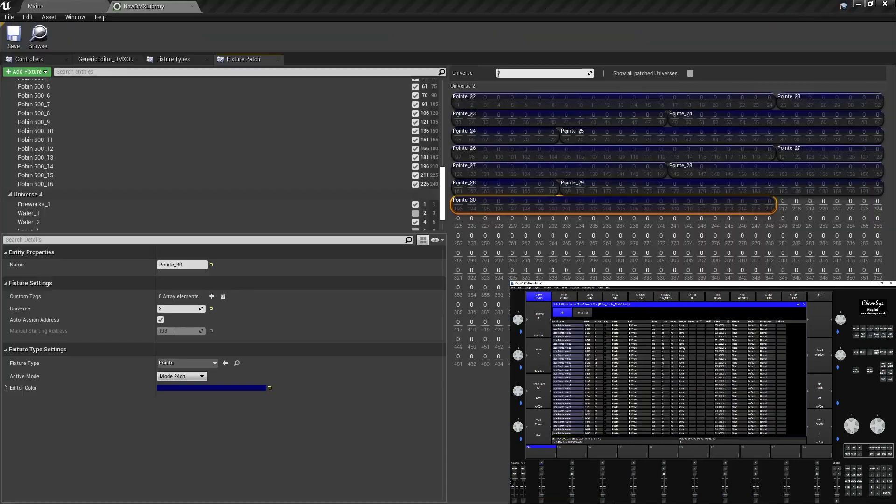
{"action": "scroll", "coordinate": [142, 150], "scroll_direction": "up", "scroll_amount": 3}
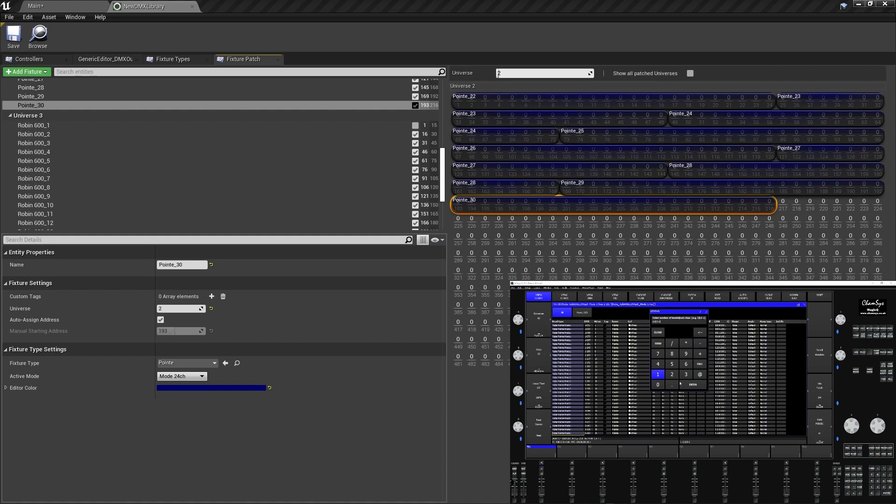
{"action": "scroll", "coordinate": [302, 179], "scroll_direction": "down", "scroll_amount": 3}
{"action": "scroll", "coordinate": [302, 179], "scroll_direction": "down", "scroll_amount": 3}
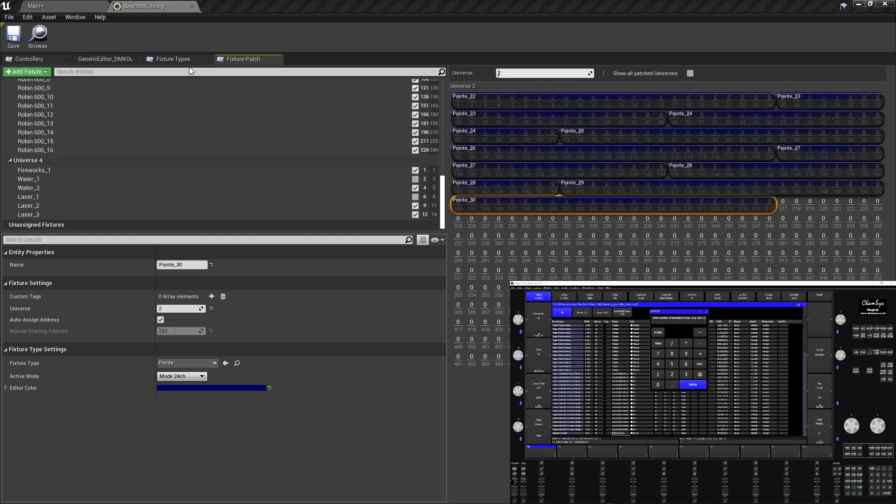
Enable automatic address assignment for Water_1 and Laser_1 in universe 4, then save and close the DMX library
{"action": "left_click", "coordinate": [298, 179]}
{"action": "left_click", "coordinate": [161, 319]}
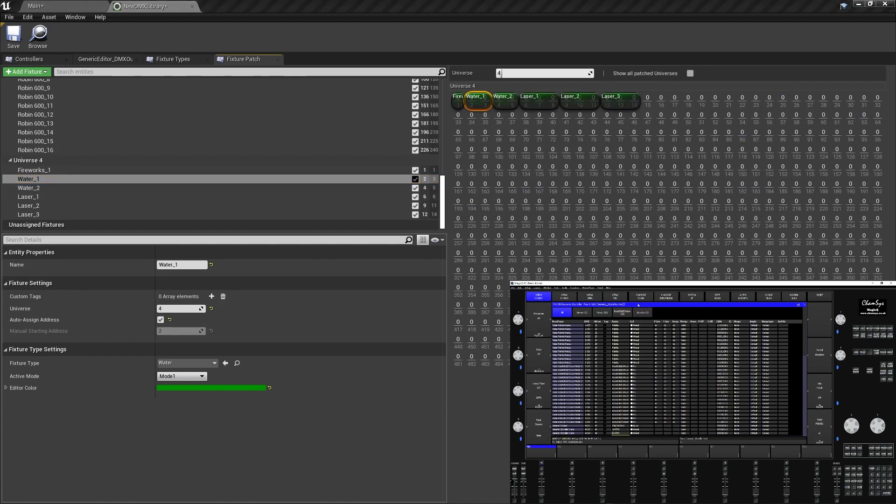
{"action": "left_click", "coordinate": [28, 197]}
{"action": "left_click", "coordinate": [18, 43]}
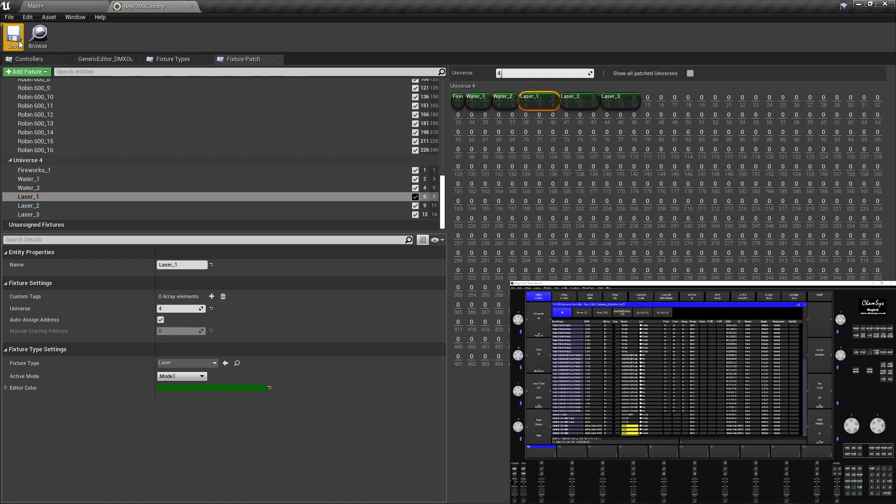
{"action": "left_click", "coordinate": [192, 6]}
{"action": "left_click", "coordinate": [762, 138]}
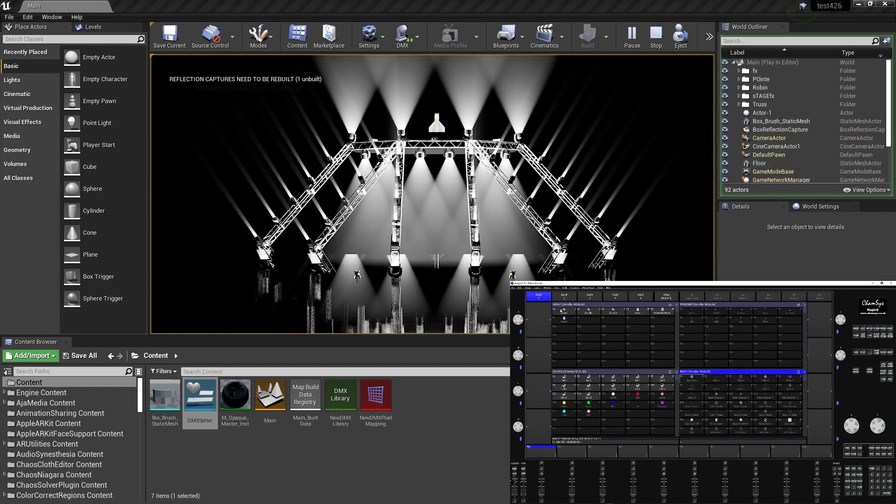
Rename the first fixture group in the MagicQ console
{"action": "left_click", "coordinate": [561, 311]}
{"action": "key", "text": "BackSpace"}
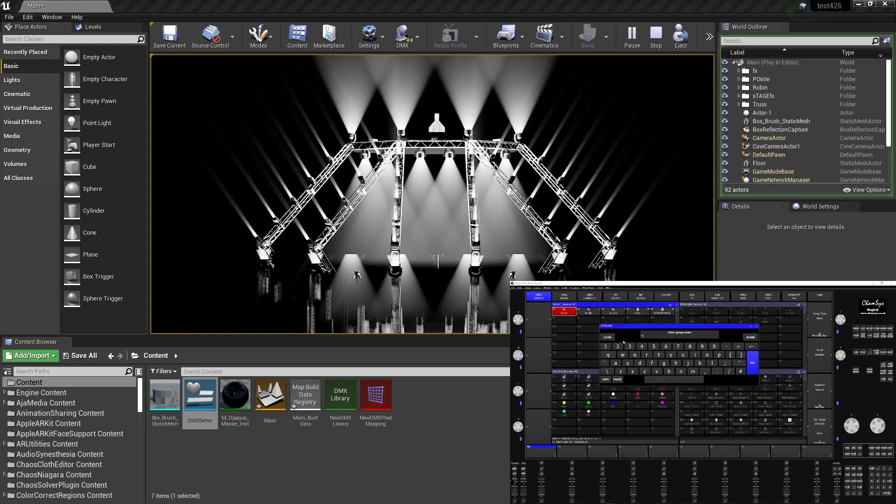
{"action": "left_click", "coordinate": [607, 336]}
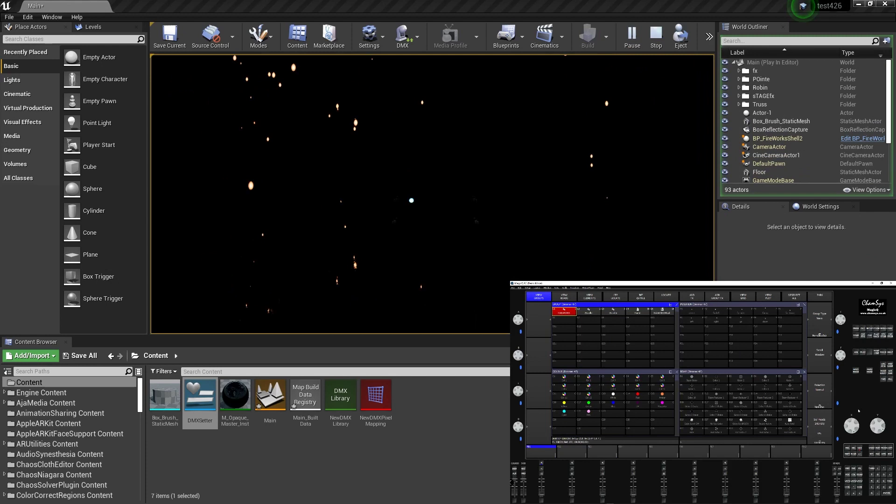
Select the console's fixture groups in turn to test their output on the running stage, then stop the preview
{"action": "left_click", "coordinate": [857, 447]}
{"action": "left_click", "coordinate": [853, 474]}
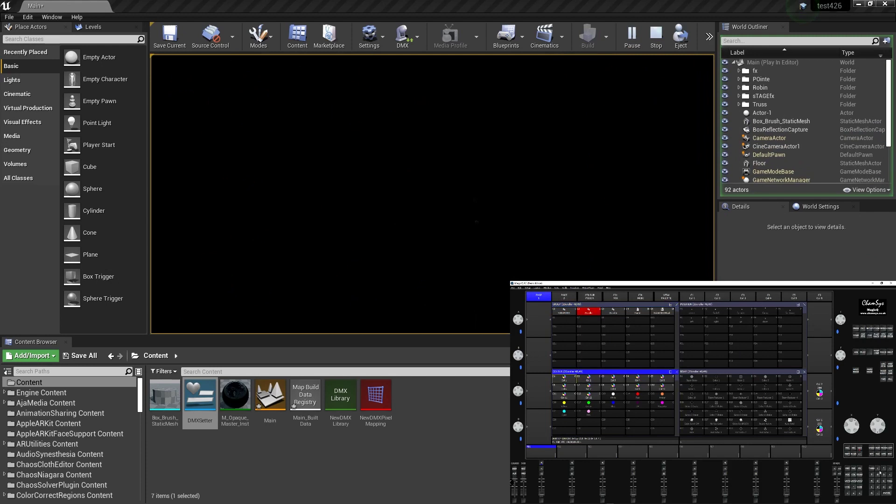
{"action": "left_click", "coordinate": [879, 473]}
{"action": "left_click", "coordinate": [872, 448]}
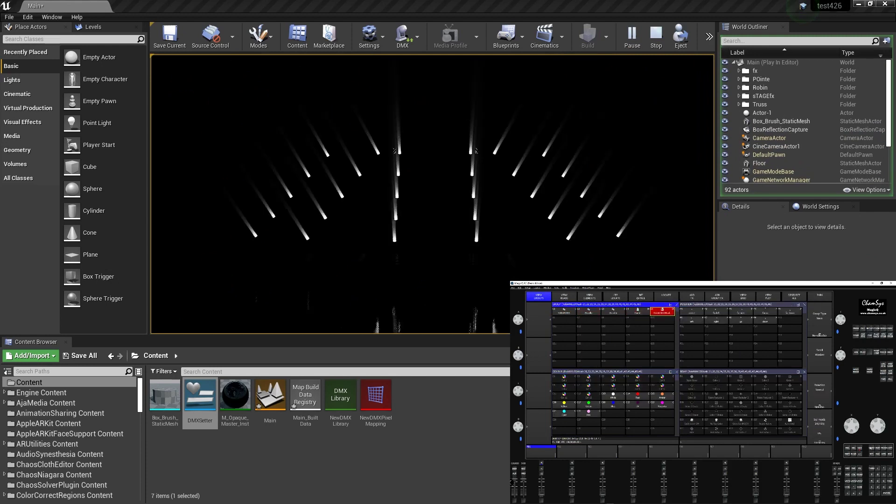
{"action": "left_click", "coordinate": [590, 313]}
{"action": "left_click", "coordinate": [857, 451]}
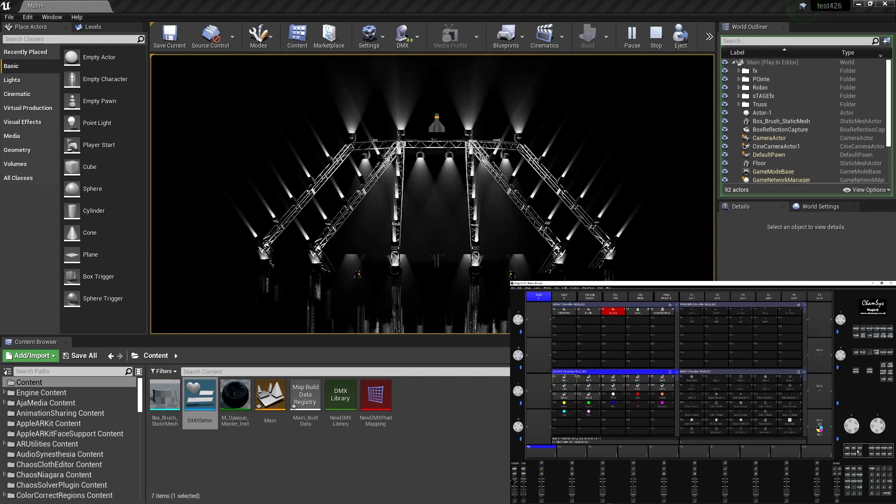
{"action": "left_click", "coordinate": [591, 311]}
{"action": "left_click", "coordinate": [881, 469]}
{"action": "key", "text": "Escape"}
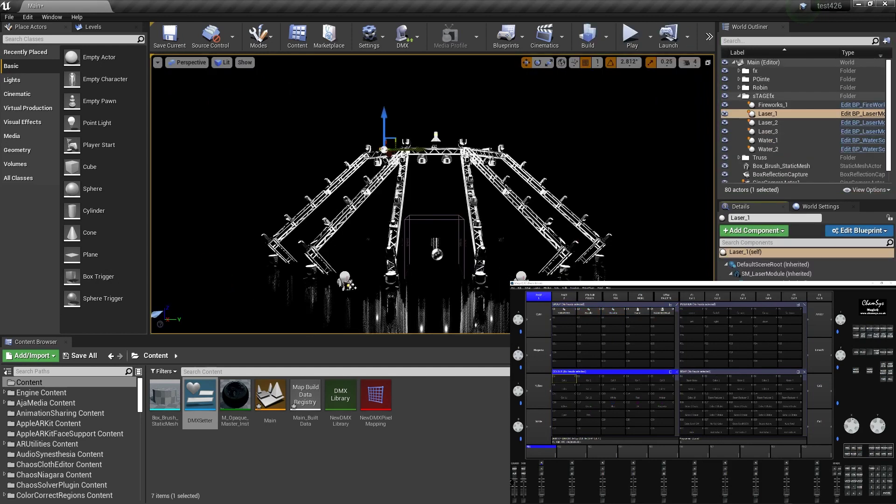
Run the level close to the upper truss, select the console's third fixture group and stop the preview
{"action": "left_click", "coordinate": [347, 282]}
{"action": "key", "text": "alt+p"}
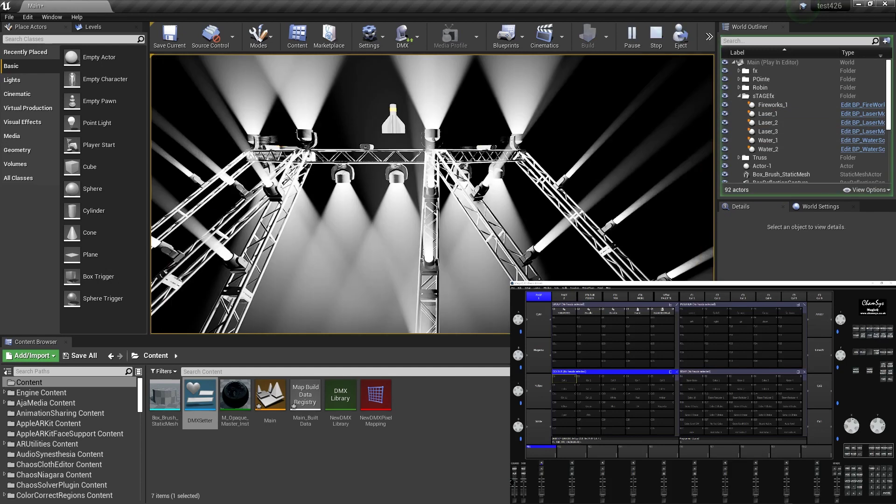
{"action": "left_click", "coordinate": [612, 310]}
{"action": "key", "text": "Escape"}
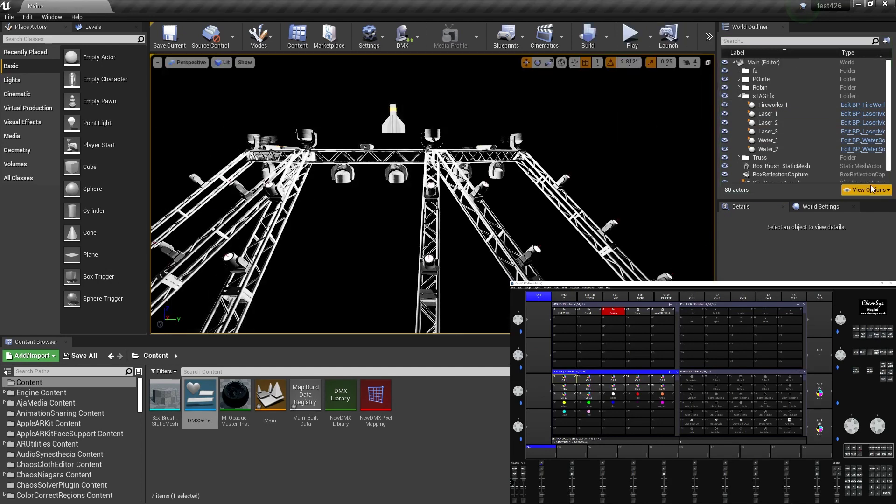
Add two fixture groups in the console's second group row and run the level to preview the lasers, then stop it
{"action": "left_click", "coordinate": [856, 335]}
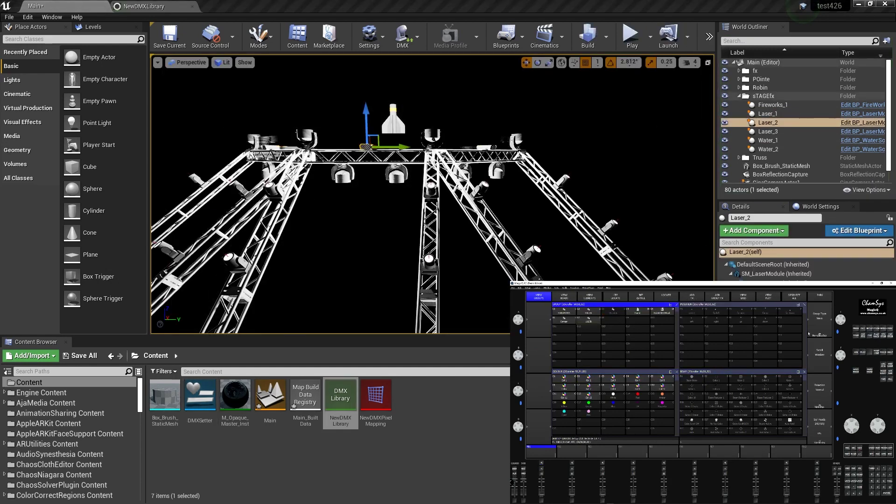
{"action": "left_click", "coordinate": [588, 320]}
{"action": "key", "text": "alt+p"}
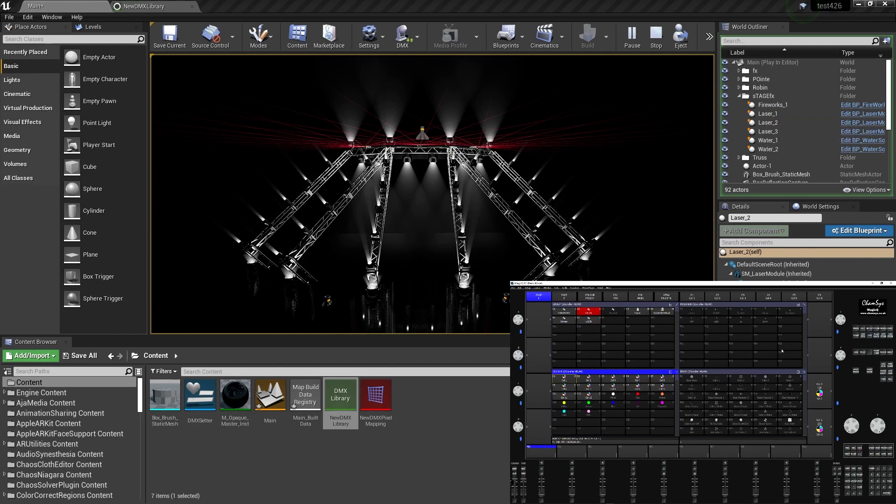
{"action": "key", "text": "Escape"}
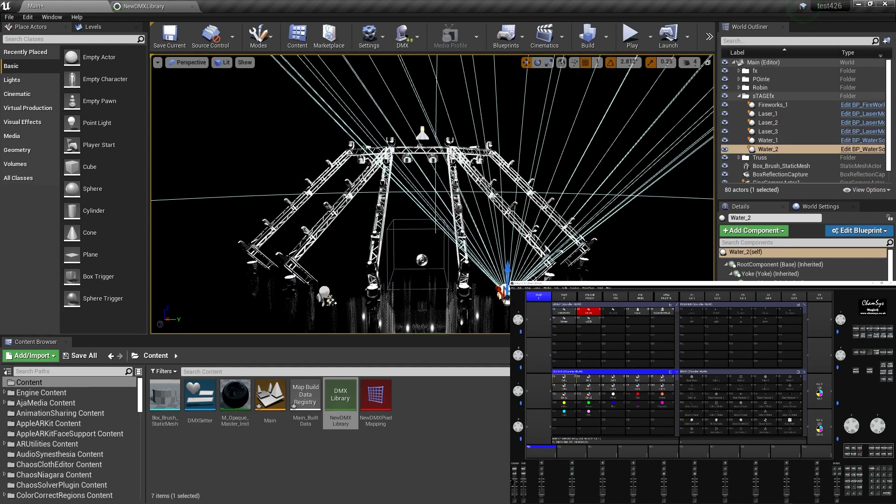
Run the level again to preview the water fountains and select the console's fourth fixture group
{"action": "key", "text": "alt+p"}
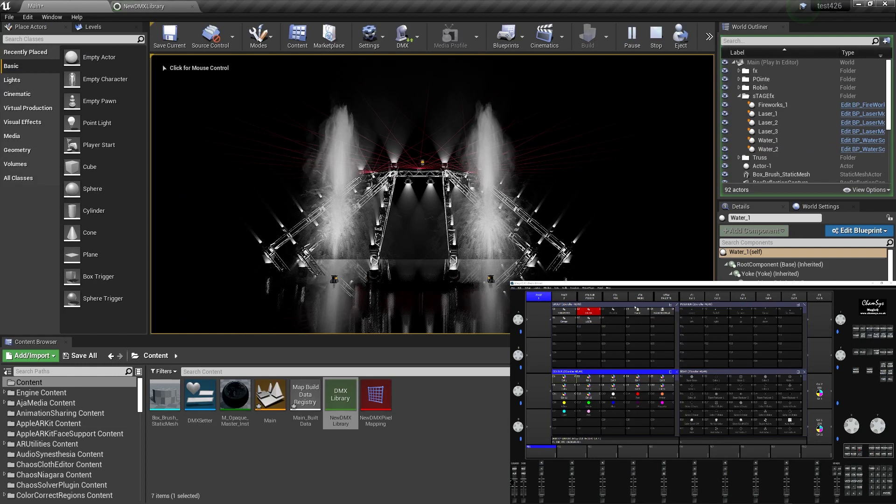
{"action": "left_click", "coordinate": [635, 310]}
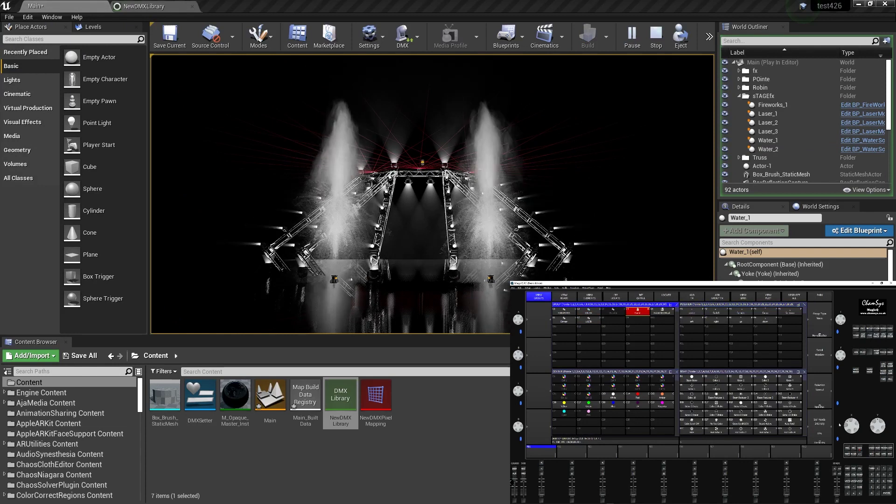